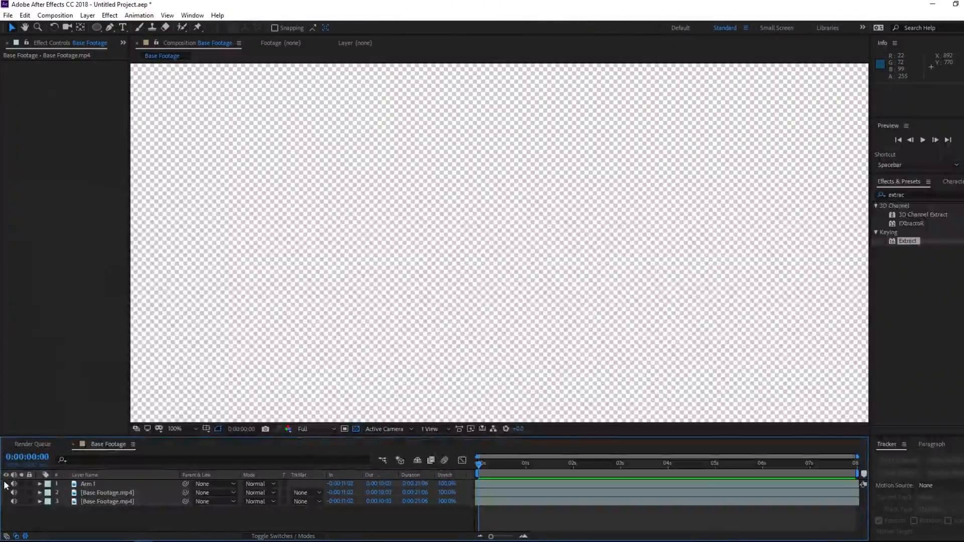
# Make the Arm 1 layer and the second Base Footage layer visible while keeping the bottom Base Footage layer hidden
pyautogui.click(6, 484)
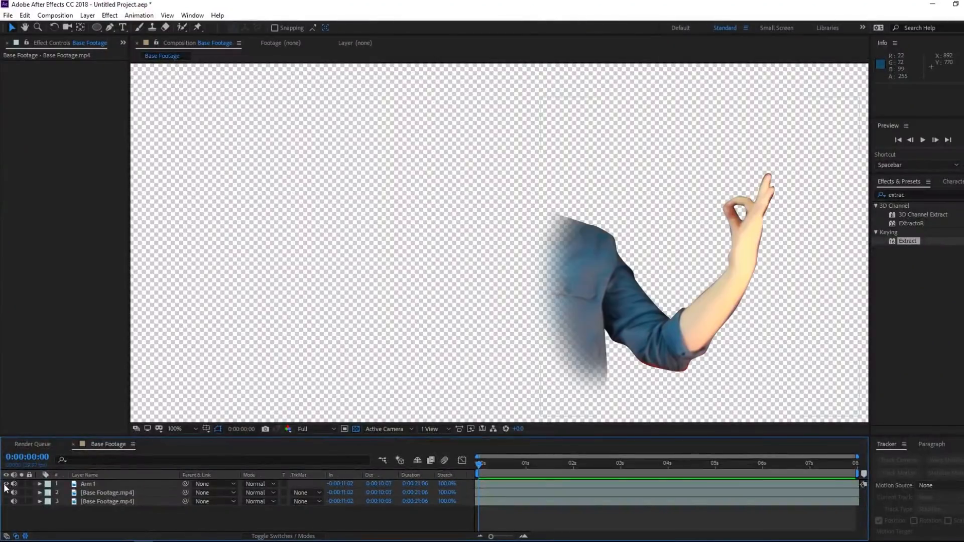
pyautogui.click(6, 493)
pyautogui.click(6, 502)
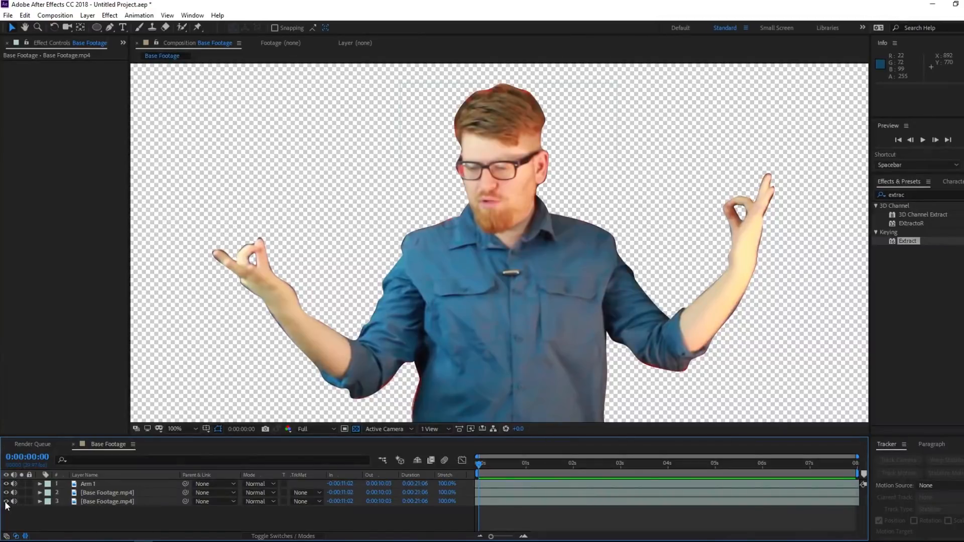
pyautogui.click(6, 502)
# Find Refine Soft Matte by searching effects for "refine", apply it to the Arm 1 layer and set Smooth to about 5.3
pyautogui.doubleClick(937, 194)
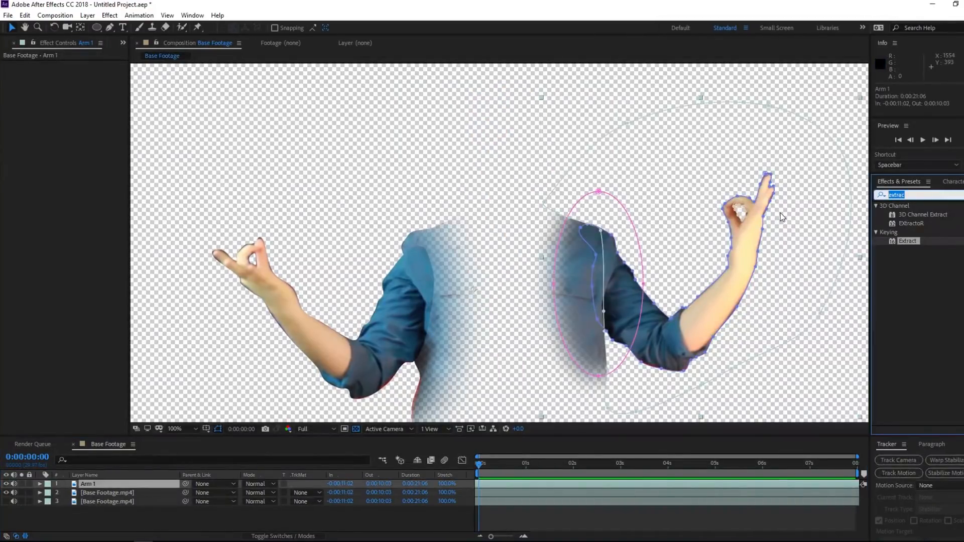
pyautogui.write('refine')
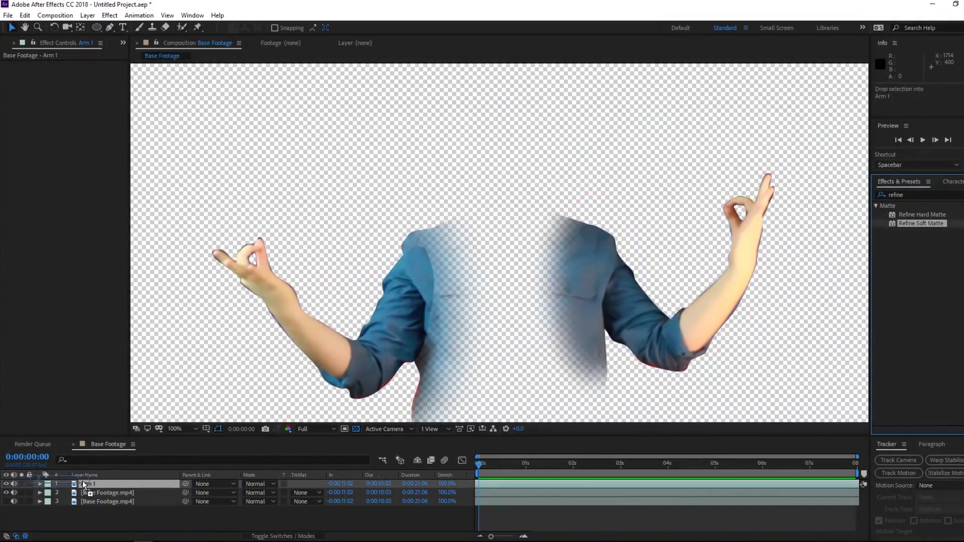
pyautogui.moveTo(130, 197); pyautogui.dragTo(175, 197)
pyautogui.click(98, 91)
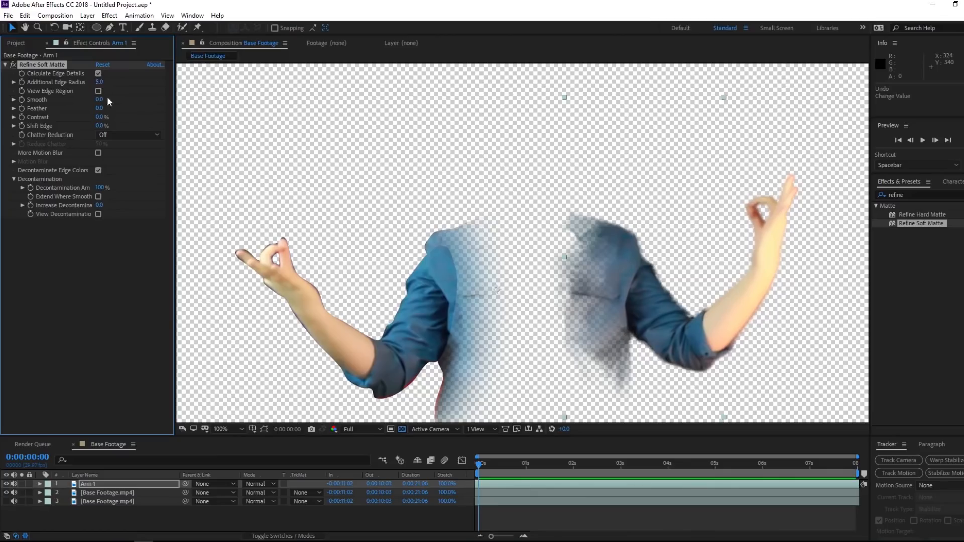
pyautogui.click(13, 100)
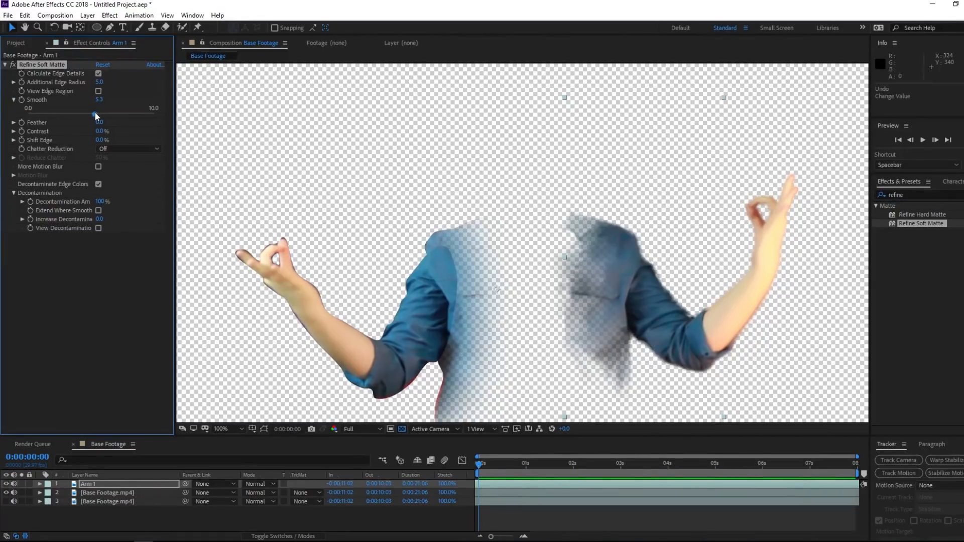
# Apply Refine Soft Matte to the second Base Footage layer with Smooth at about 5.6
pyautogui.click(93, 494)
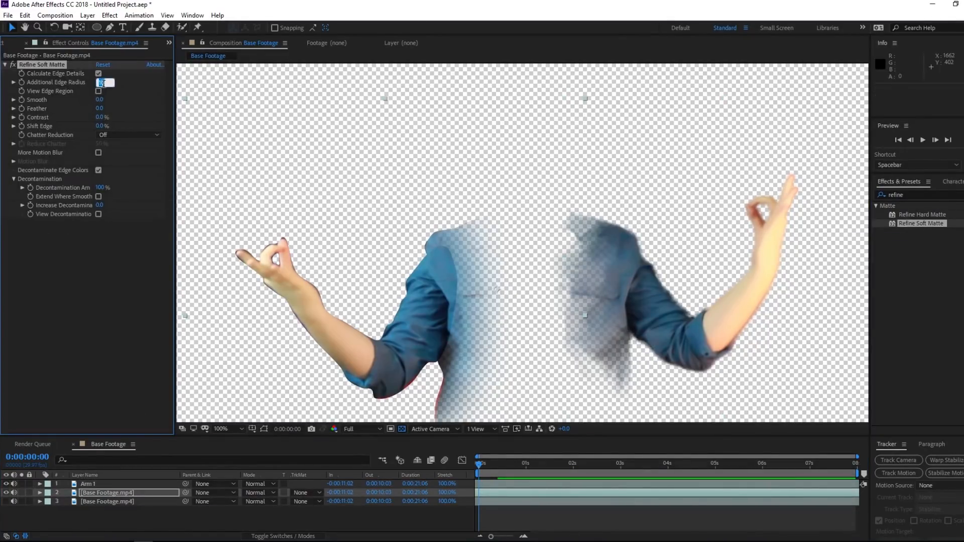
pyautogui.click(13, 100)
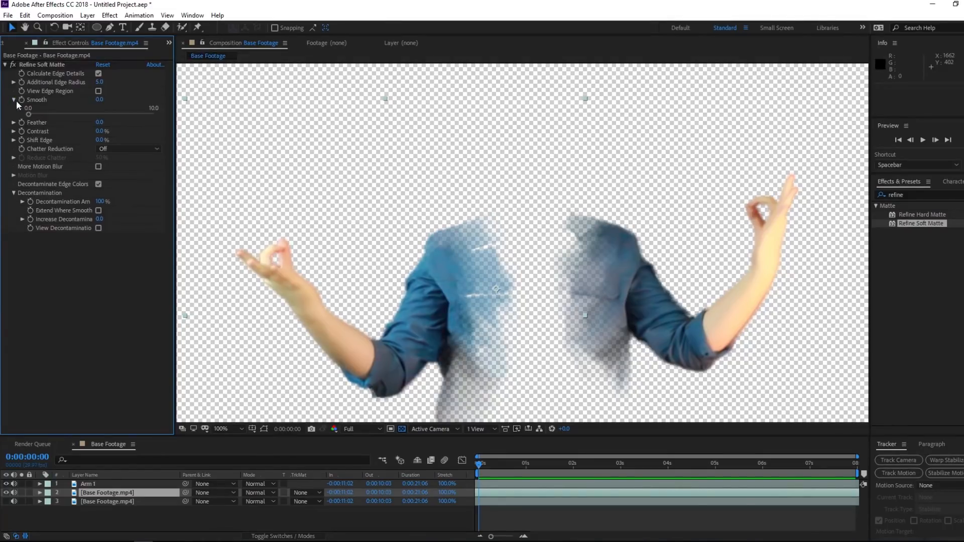
# Show the bottom Base Footage layer containing the body, apply Refine Soft Matte to it and adjust its Smooth value
pyautogui.click(6, 502)
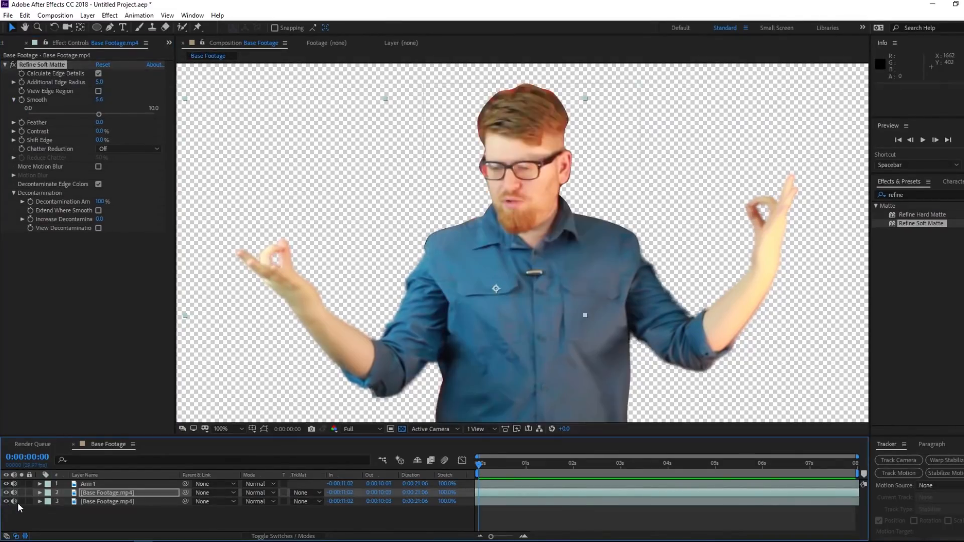
pyautogui.click(86, 502)
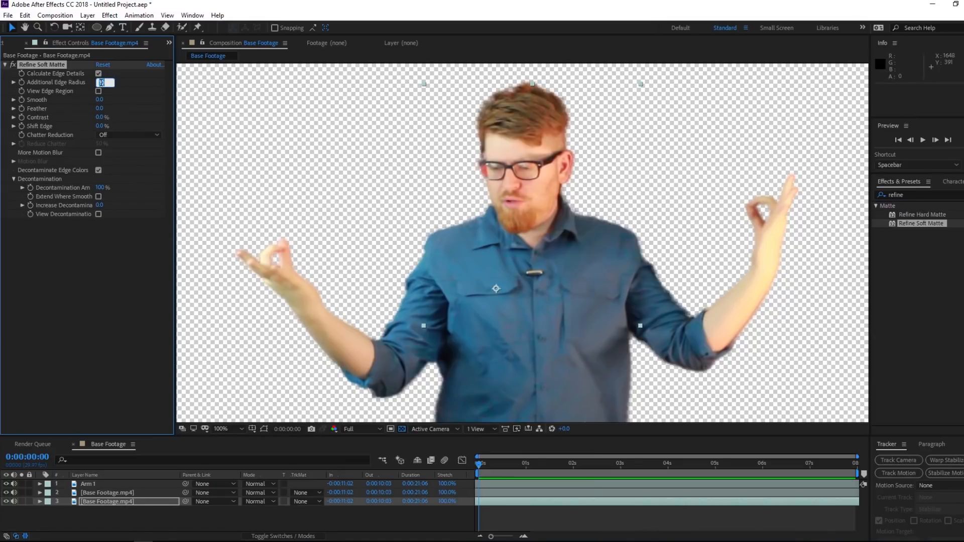
pyautogui.click(14, 100)
# Turn off Decontaminate Edge Colors in Refine Soft Matte on all three layers and preview the cutouts
pyautogui.click(98, 185)
pyautogui.click(87, 492)
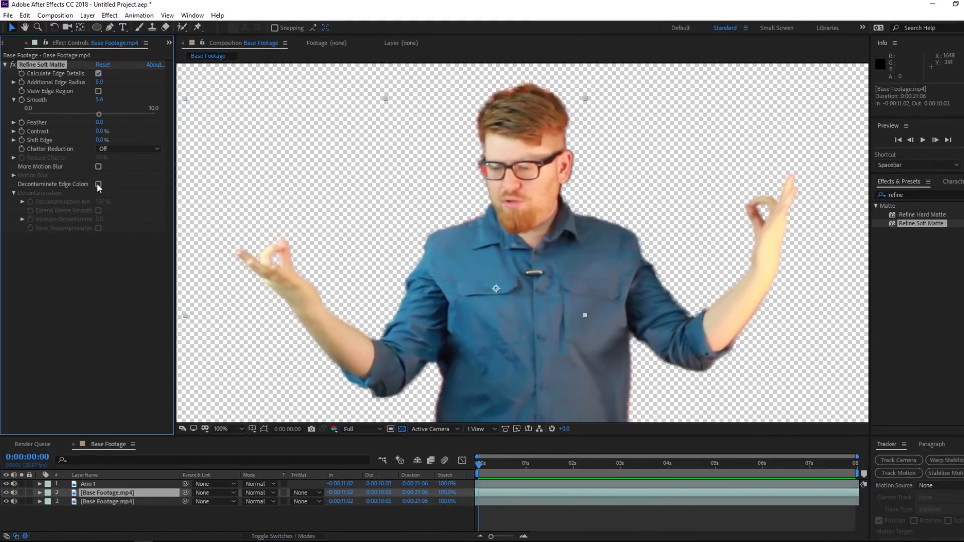
pyautogui.click(113, 483)
pyautogui.press('space')
pyautogui.scroll(-1, 508, 351)
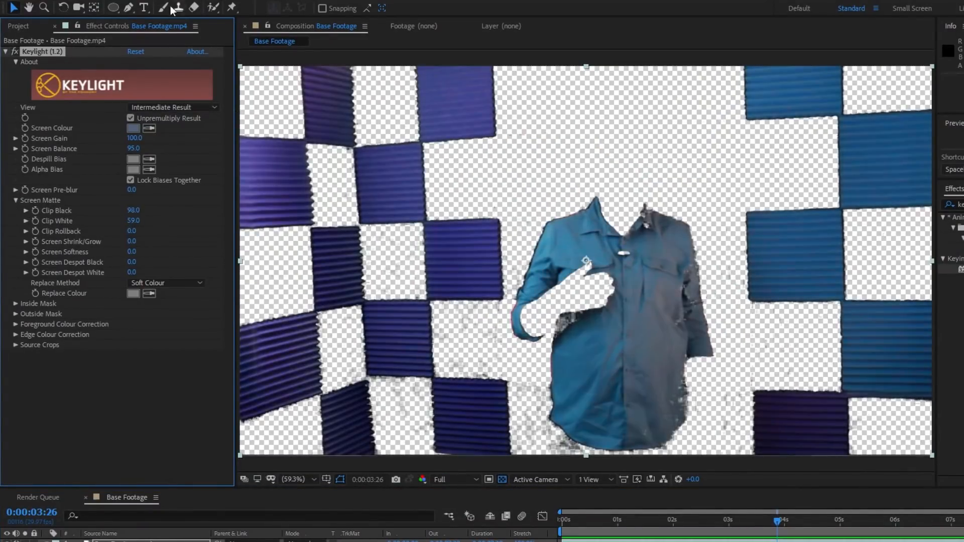
# Mask around the person with the Pen tool on the Base Footage keyed with Keylight and Extract
pyautogui.click(129, 8)
pyautogui.click(518, 131)
pyautogui.click(504, 320)
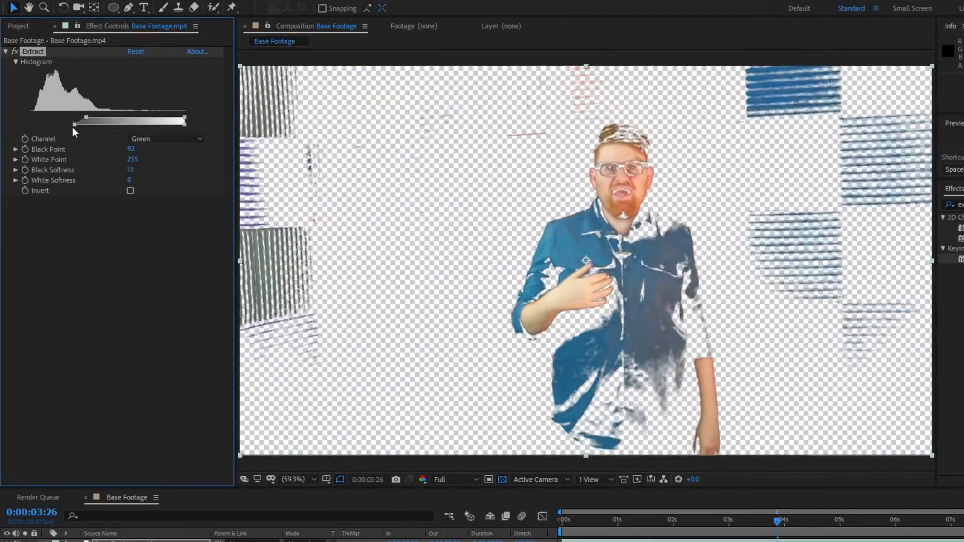
pyautogui.click(130, 8)
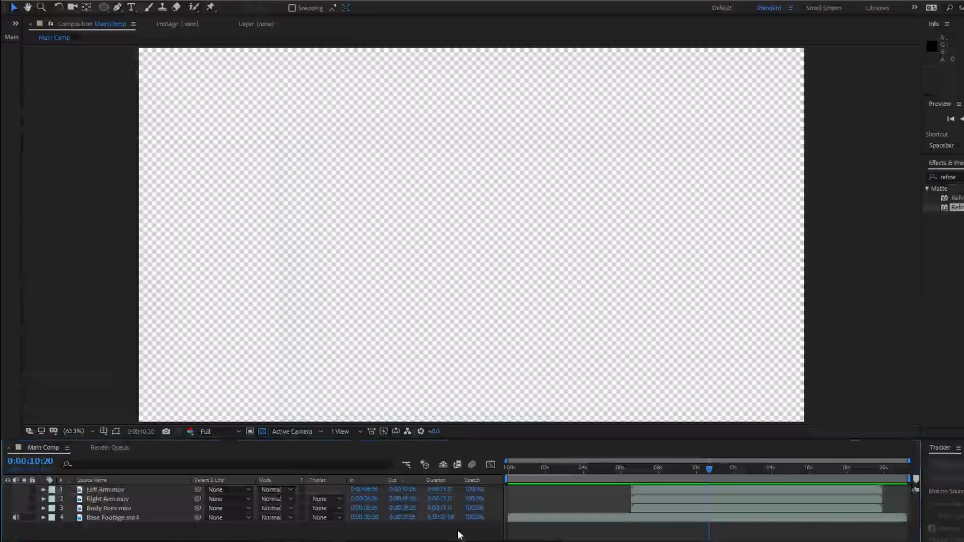
# Turn on visibility for the arm layers, Body Roto.mov and Base Footage.mp4 in Main Comp
pyautogui.click(8, 508)
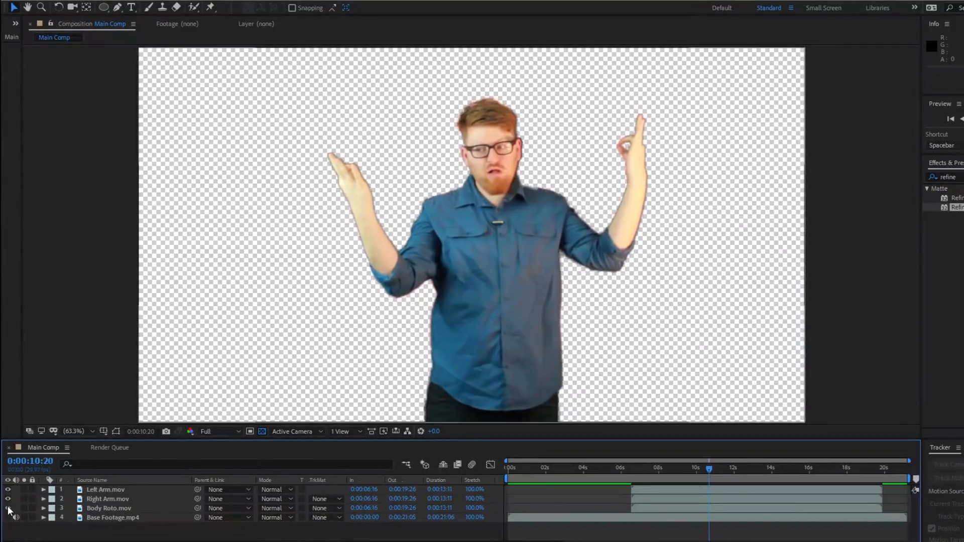
pyautogui.click(7, 517)
# Freeze the Left Arm.mov layer on its raised-arm frame at about 9:22
pyautogui.moveTo(703, 468)
pyautogui.mouseDown()
pyautogui.moveTo(680, 465)
pyautogui.moveTo(692, 459)
pyautogui.mouseUp()
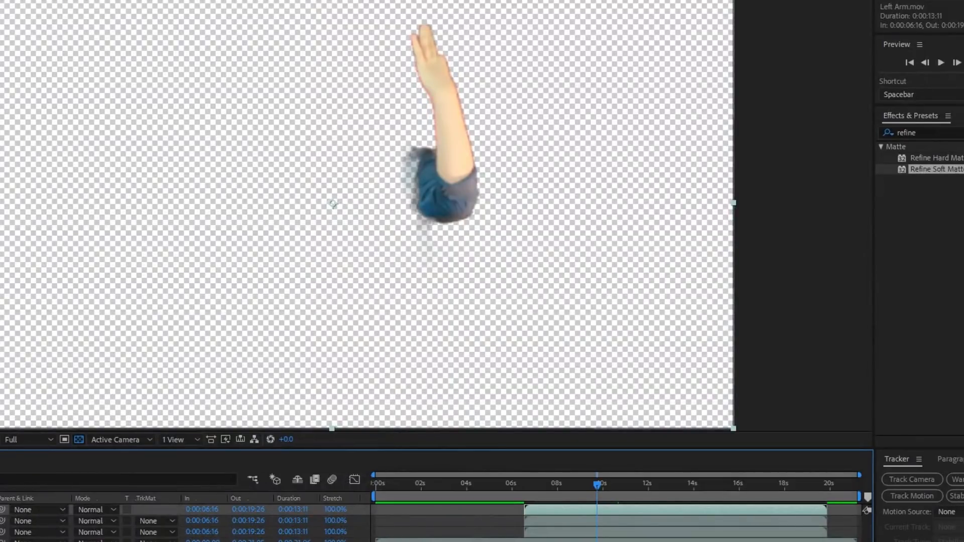
pyautogui.rightClick(601, 511)
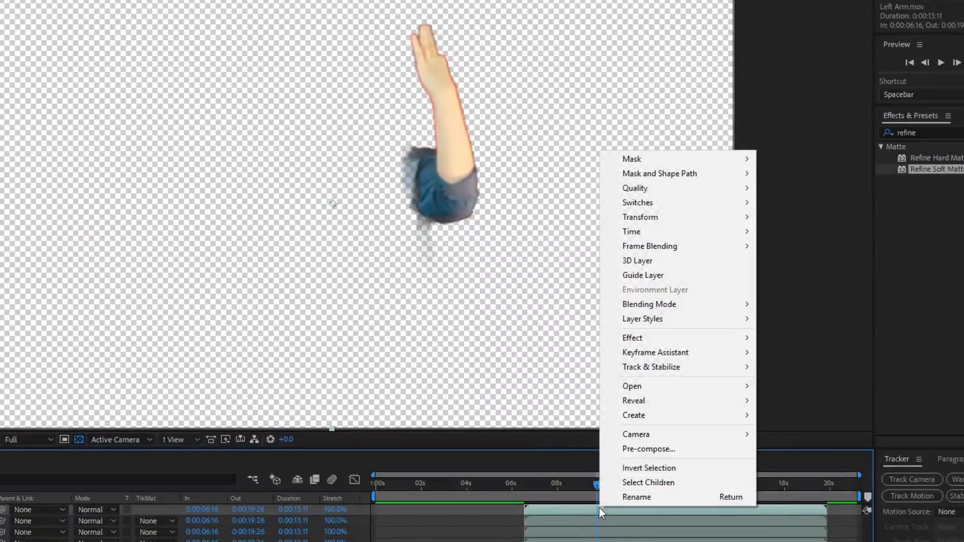
pyautogui.moveTo(658, 232)
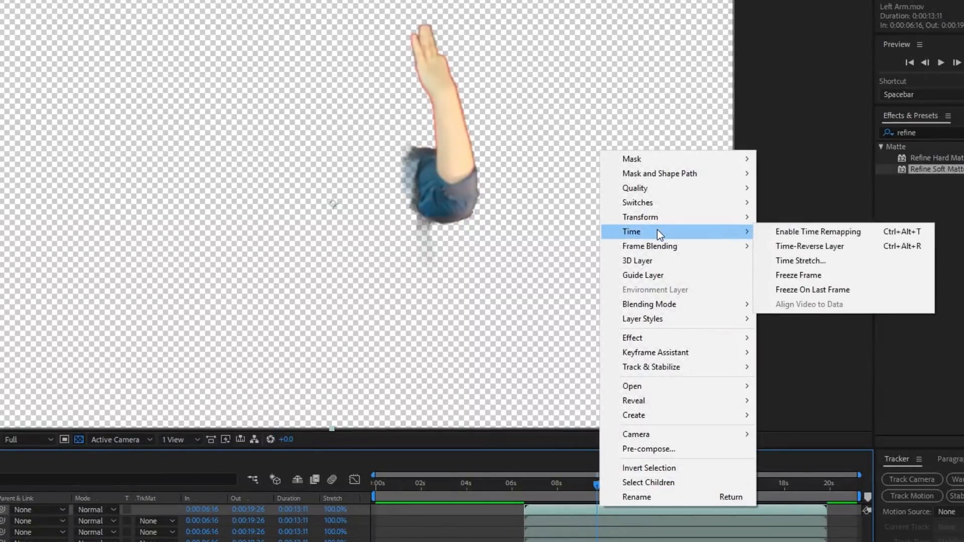
pyautogui.click(820, 274)
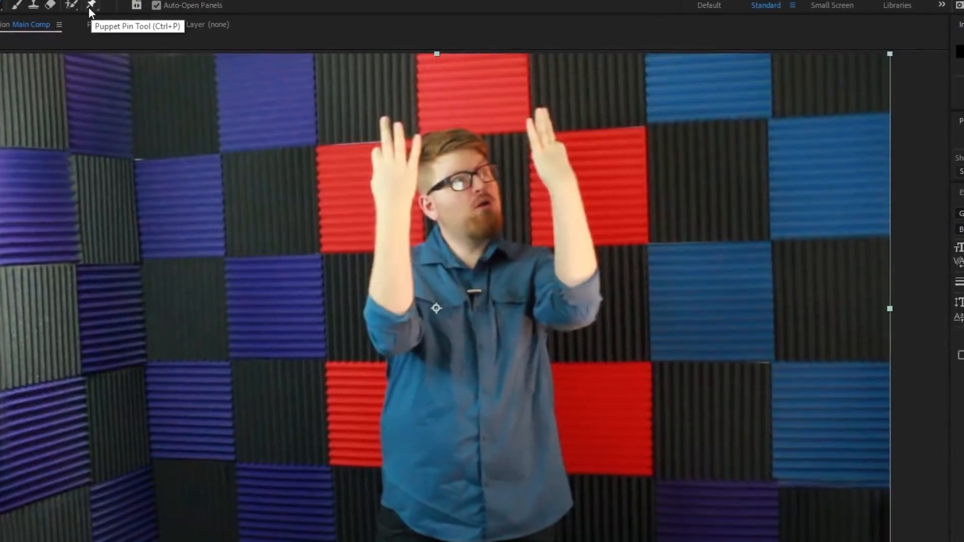
# Place Puppet Pin tool pins on the shoulder, elbow and hand of the frozen left arm
pyautogui.click(89, 7)
pyautogui.click(540, 262)
pyautogui.click(575, 310)
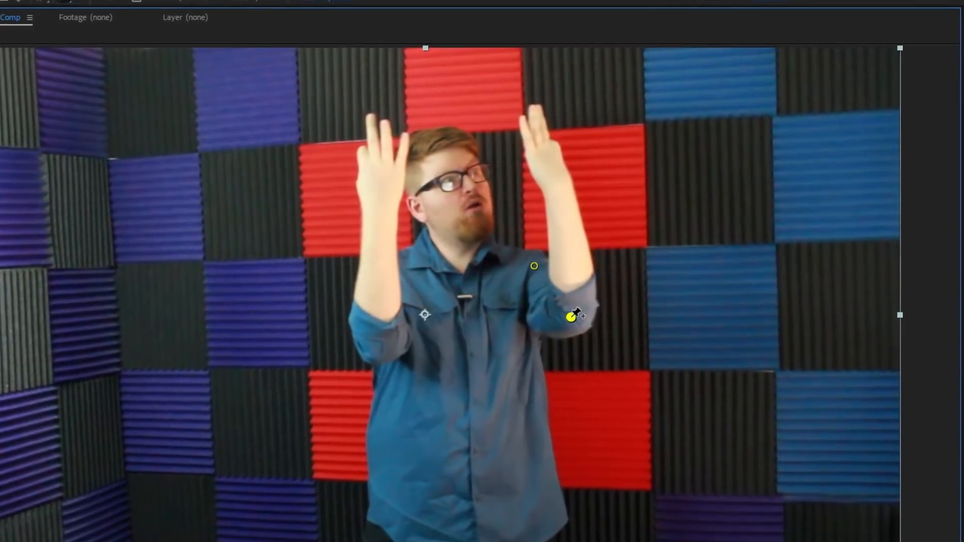
pyautogui.click(545, 159)
# Animate the frozen left arm by repositioning its hand and elbow puppet pins at successive times
pyautogui.moveTo(542, 162)
pyautogui.mouseDown()
pyautogui.moveTo(623, 187)
pyautogui.moveTo(623, 199)
pyautogui.moveTo(586, 168)
pyautogui.moveTo(553, 170)
pyautogui.mouseUp()
pyautogui.moveTo(574, 324); pyautogui.dragTo(565, 347)
pyautogui.moveTo(556, 171); pyautogui.dragTo(558, 184)
pyautogui.moveTo(563, 354); pyautogui.dragTo(566, 358)
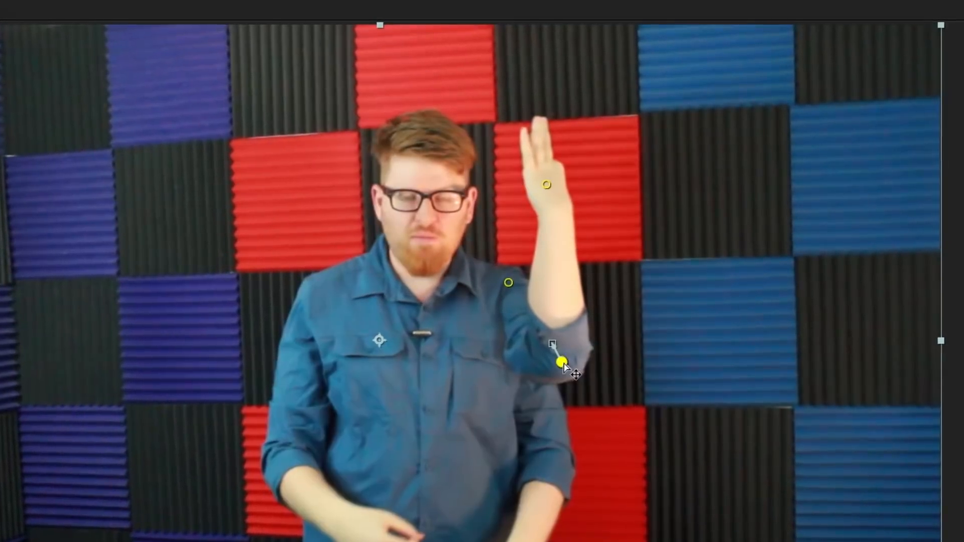
pyautogui.moveTo(547, 185); pyautogui.dragTo(526, 162)
pyautogui.moveTo(562, 362); pyautogui.dragTo(553, 348)
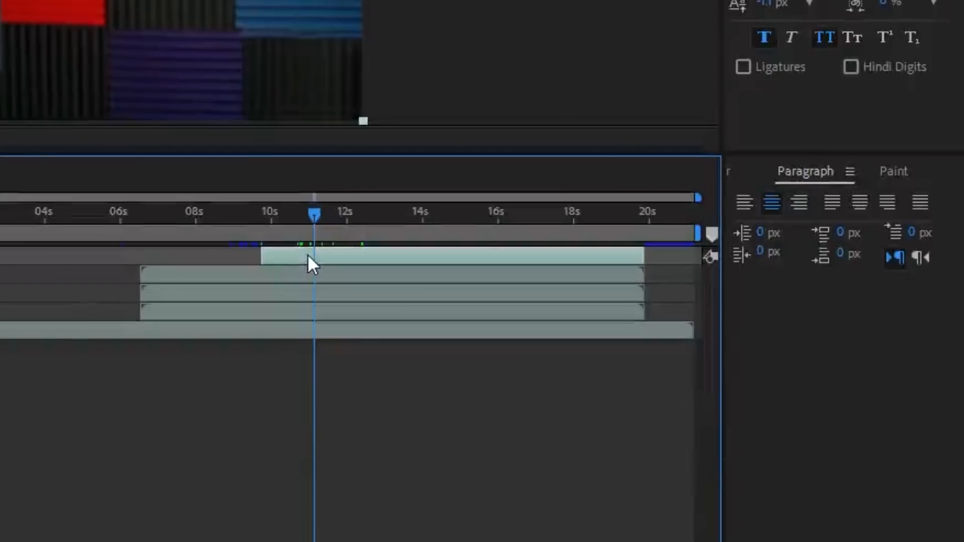
# Reveal the frozen arm's puppet pin keyframes and apply Easy Ease to them
pyautogui.press('u')
pyautogui.moveTo(410, 327); pyautogui.dragTo(297, 416)
pyautogui.rightClick(300, 407)
pyautogui.moveTo(322, 393)
pyautogui.click(643, 249)
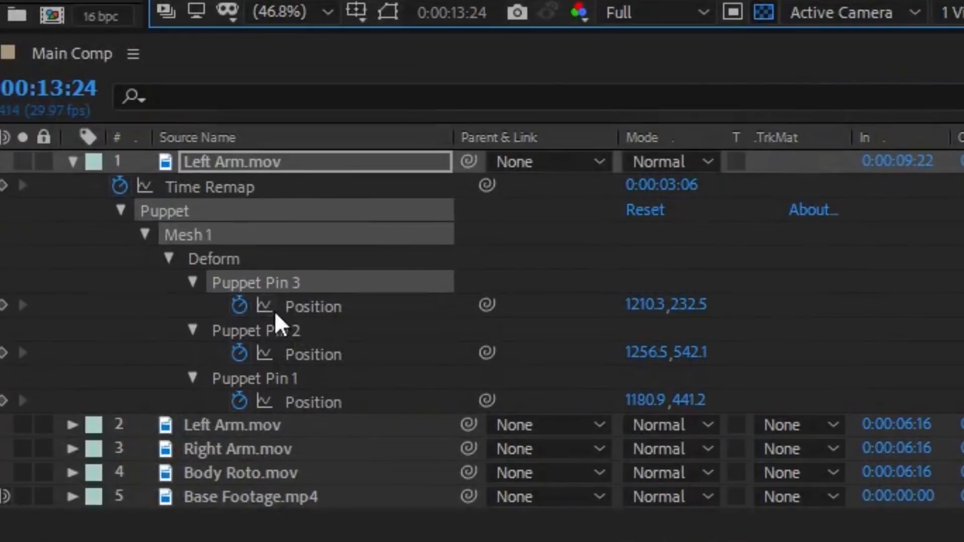
# Add the expression wiggle(3,30) to the Position of Puppet Pin 3 on the frozen left arm
pyautogui.keyDown('alt'); pyautogui.click(239, 304); pyautogui.keyUp('alt')
pyautogui.write('w')
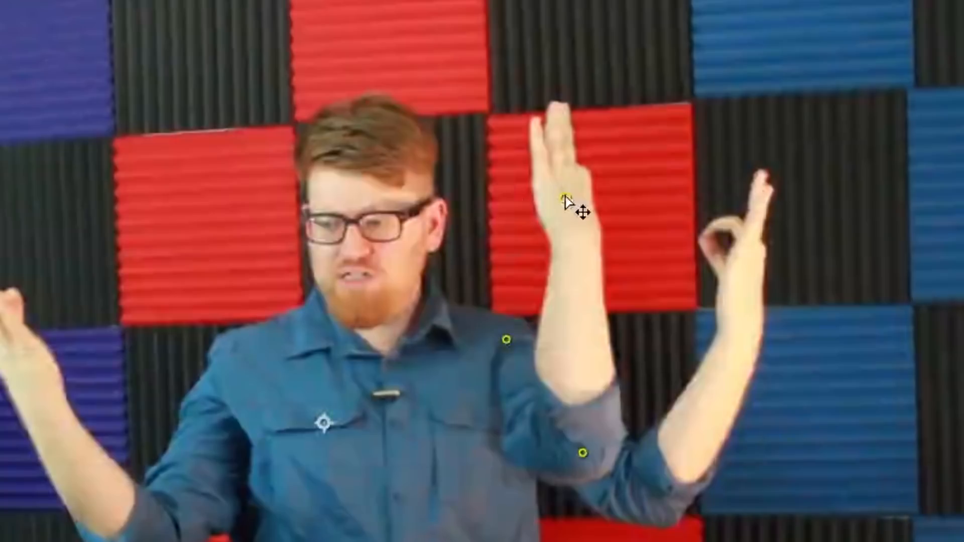
# Adjust the frozen arm's hand pin and move its layer below Body Roto.mov
pyautogui.moveTo(544, 200); pyautogui.dragTo(528, 220)
pyautogui.moveTo(464, 162); pyautogui.dragTo(466, 252)
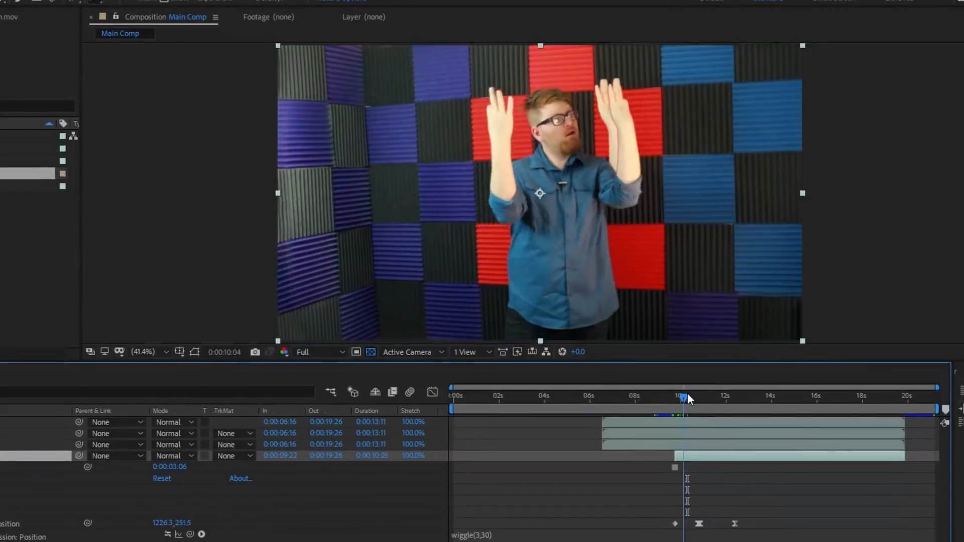
# Duplicate the Left Arm.mov layer, freeze it at a moment further along the timeline and trim its start to that frame
pyautogui.hotkey('ctrl', 'd')
pyautogui.rightClick(700, 420)
pyautogui.moveTo(688, 393); pyautogui.dragTo(706, 396)
pyautogui.click(877, 192)
pyautogui.hotkey('alt', '[')
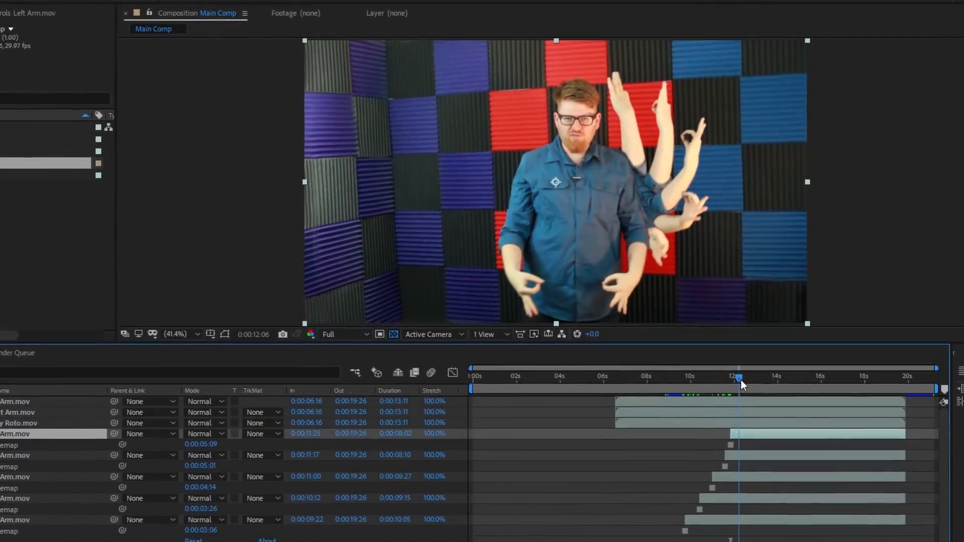
# Place another frozen Left Arm copy just above Body Roto.mov and freeze a further Left Arm copy at 12:22
pyautogui.rightClick(163, 405)
pyautogui.moveTo(20, 402); pyautogui.dragTo(31, 445)
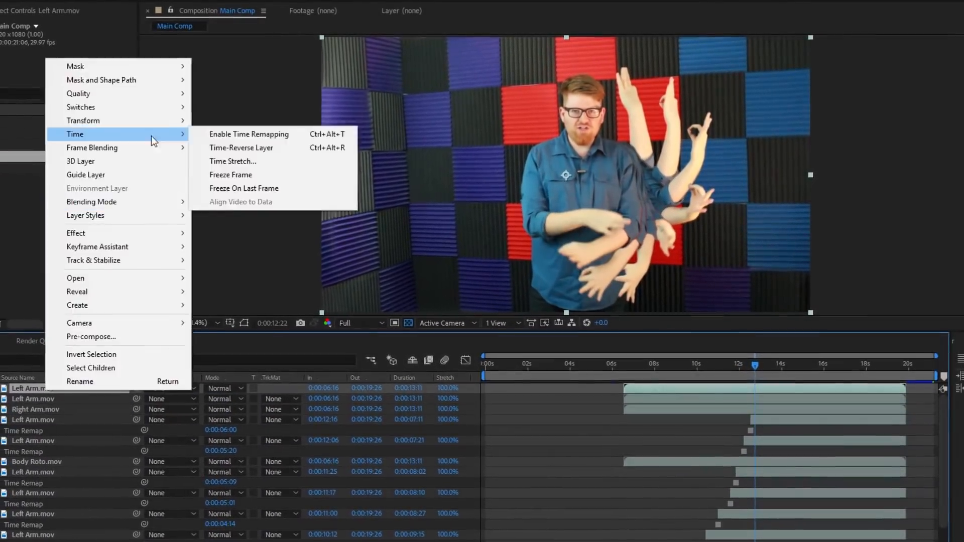
pyautogui.click(242, 174)
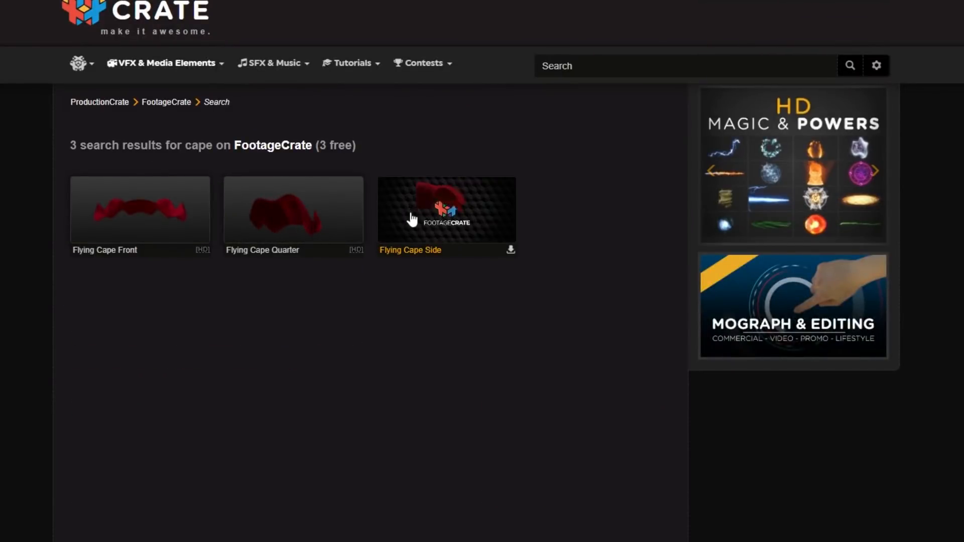
# Switch to the FootageCrate website and open the Flying Cape Front clip from the cape search results
pyautogui.click(172, 221)
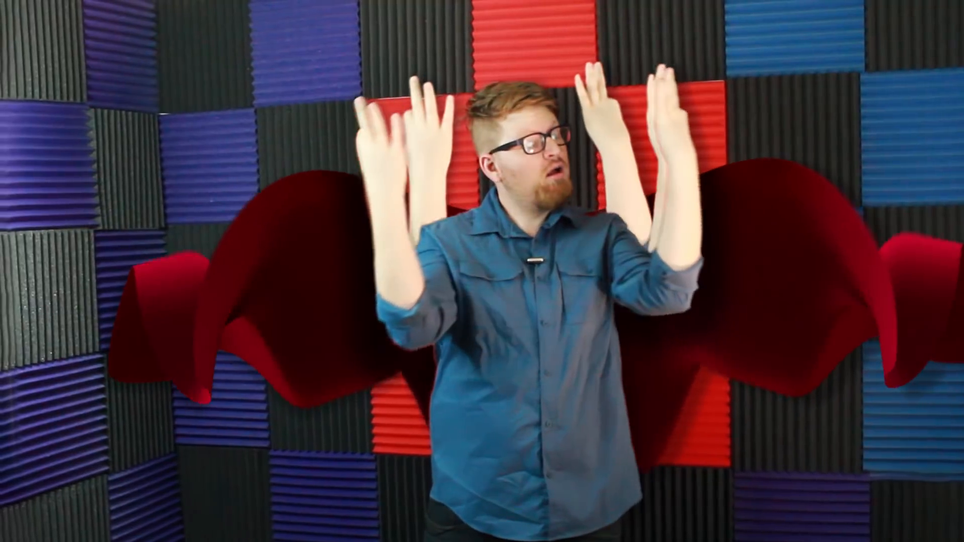